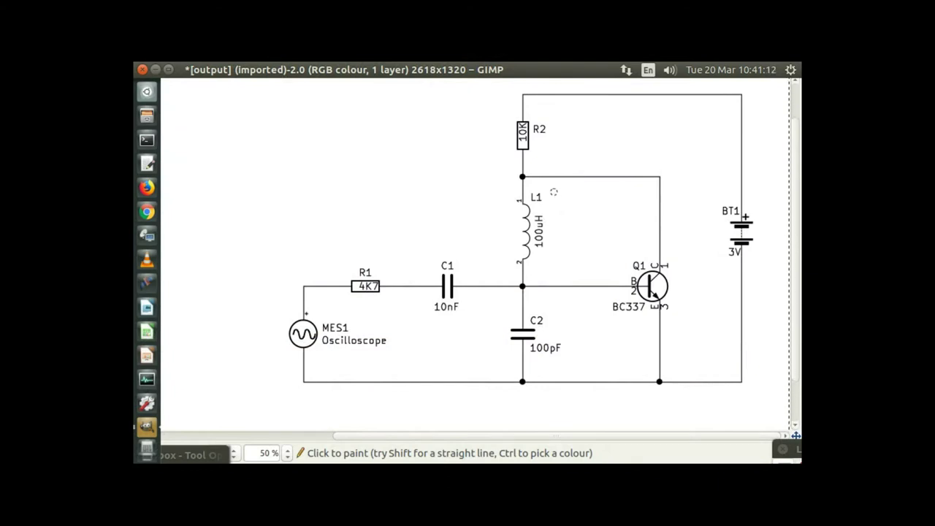
left_click_drag(556, 191, 554, 262)
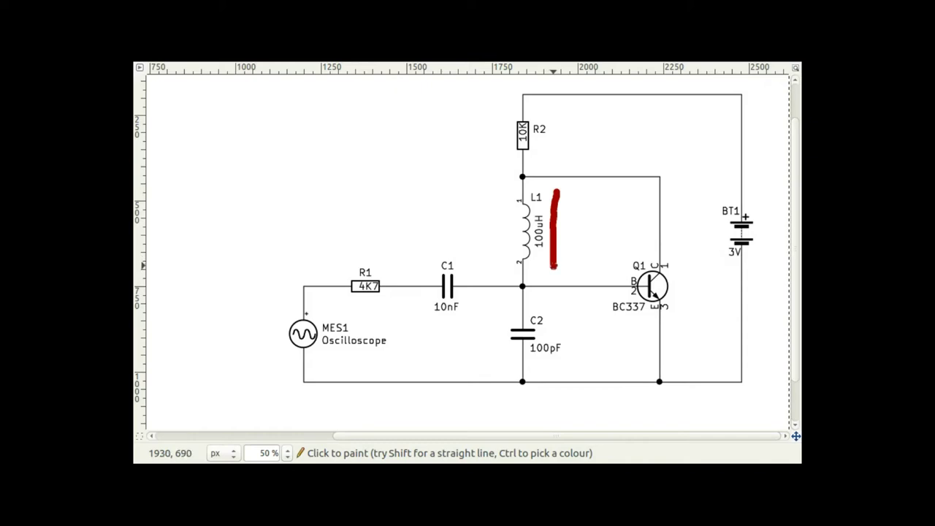
mouse_move(559, 315)
left_mouse_down()
mouse_move(574, 364)
mouse_move(554, 361)
left_mouse_up()
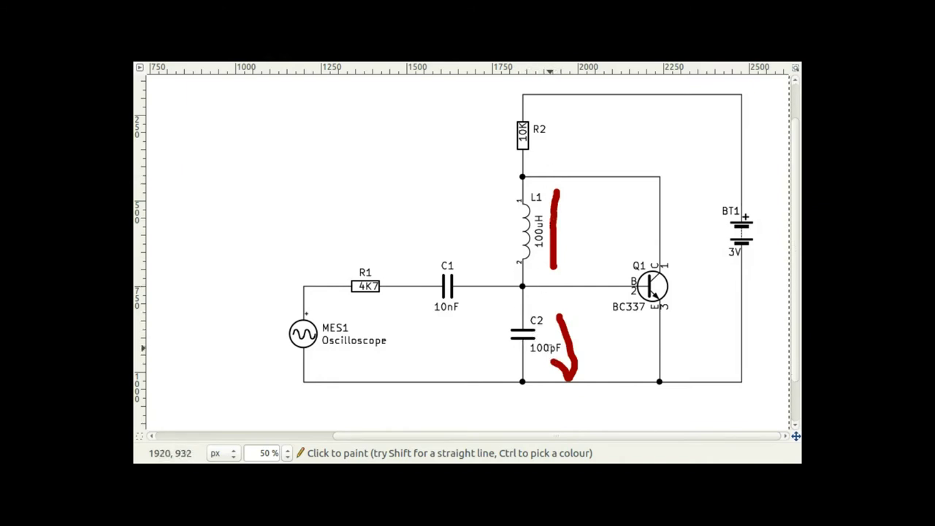
left_click_drag(549, 361, 541, 360)
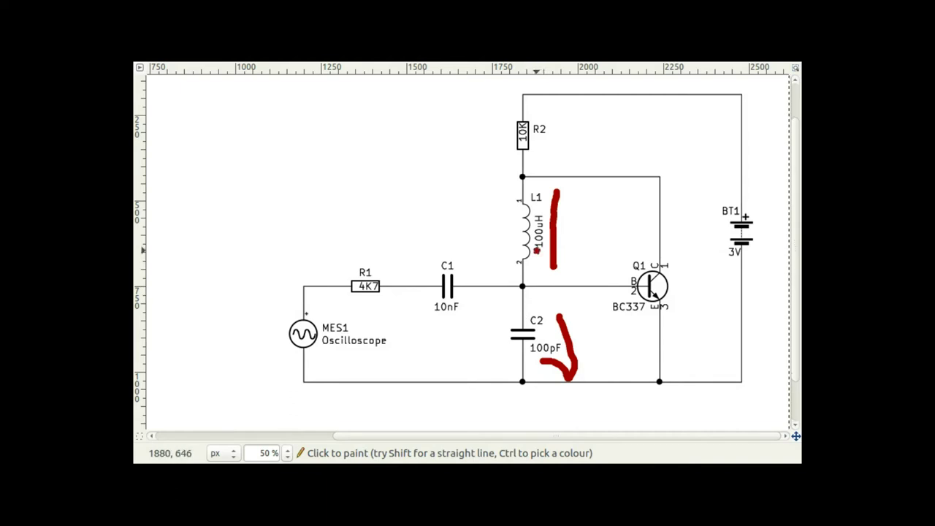
left_click_drag(537, 249, 554, 259)
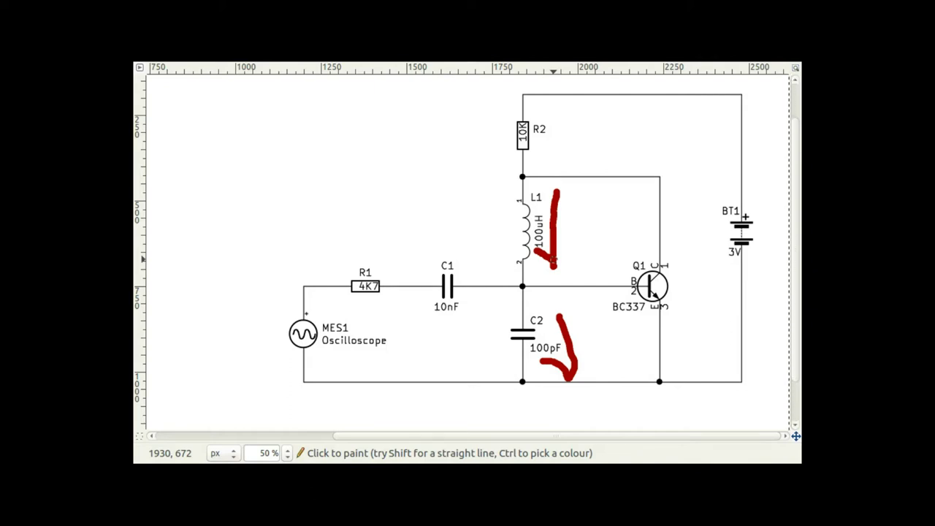
key("ctrl+z")
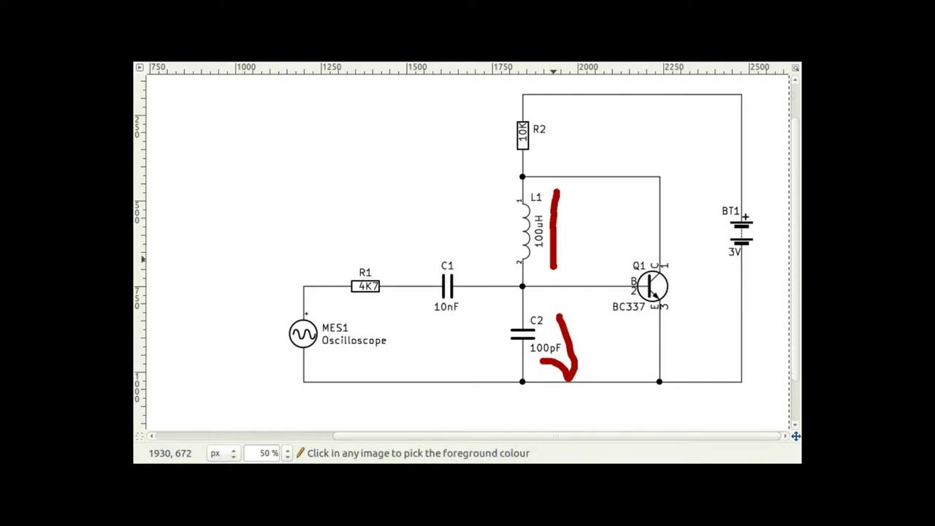
key("ctrl+z")
key("ctrl+z")
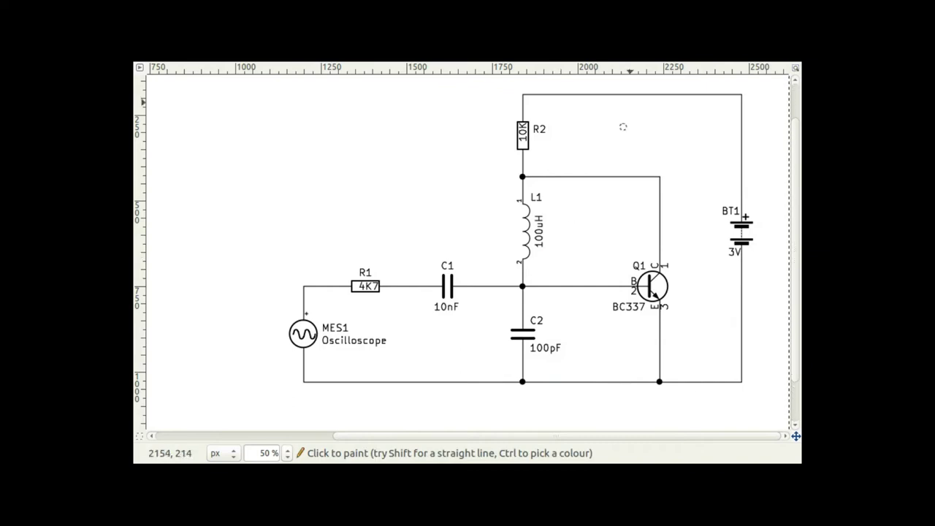
mouse_move(560, 129)
left_mouse_down()
mouse_move(571, 143)
mouse_move(704, 140)
mouse_move(705, 243)
left_mouse_up()
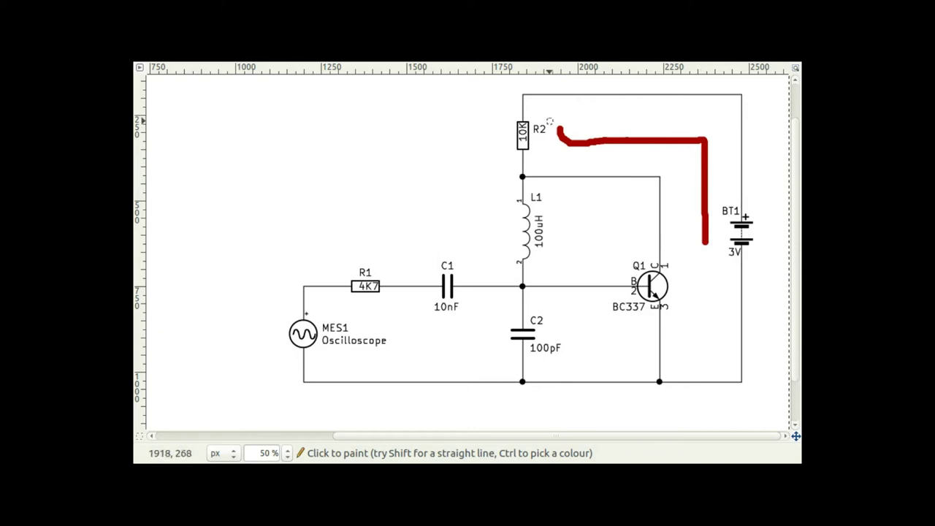
left_click_drag(549, 123, 550, 159)
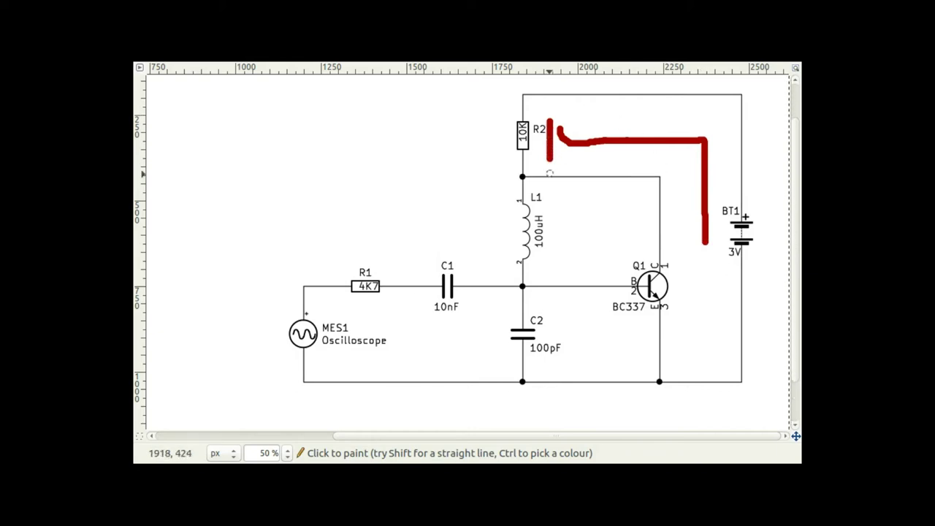
mouse_move(657, 240)
left_mouse_down()
mouse_move(630, 261)
mouse_move(625, 316)
mouse_move(674, 329)
mouse_move(656, 227)
left_mouse_up()
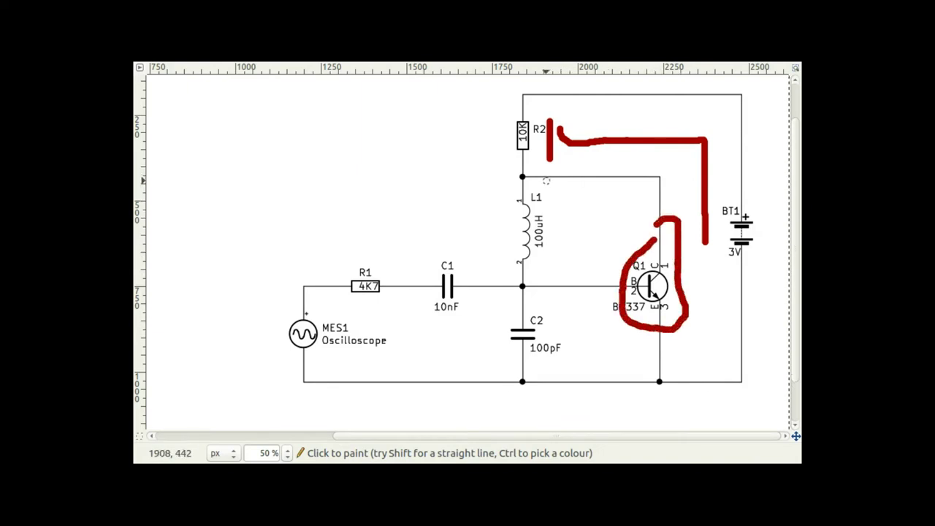
left_click_drag(540, 187, 559, 264)
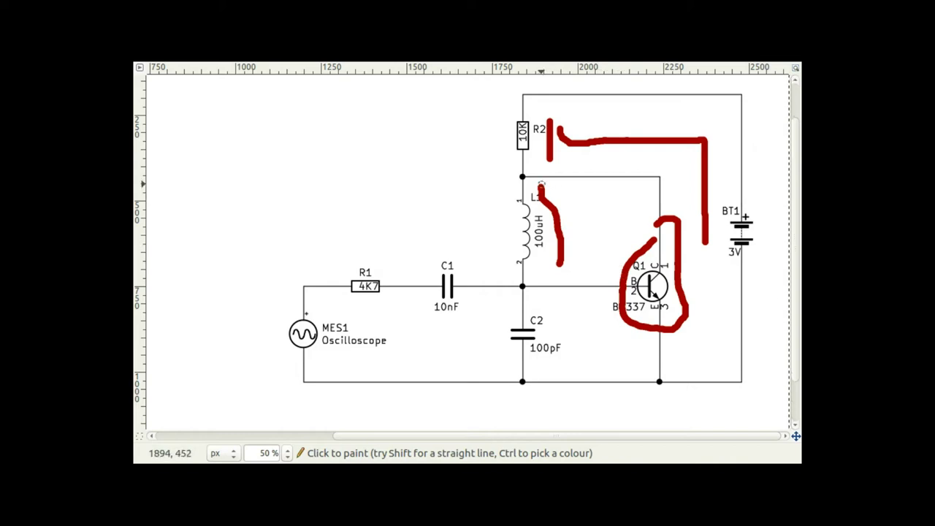
key("ctrl+z")
key("ctrl+z")
key("ctrl+z")
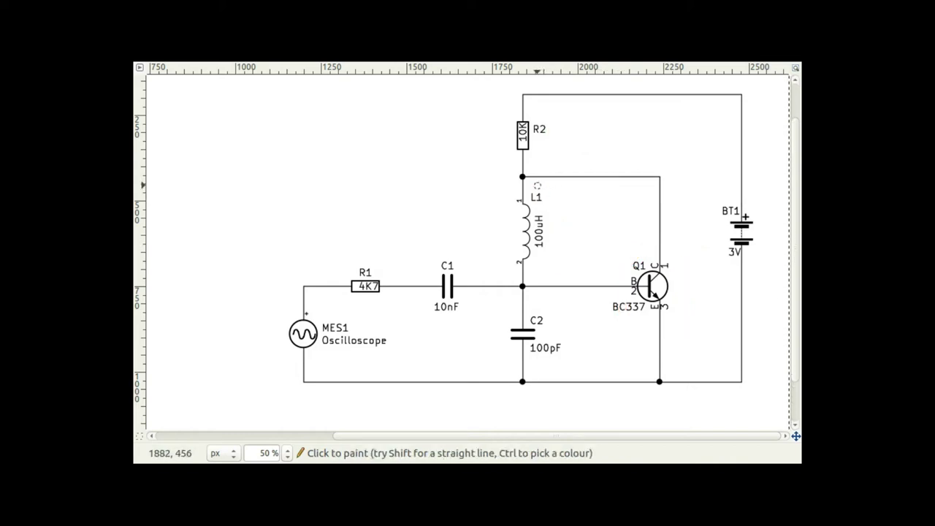
mouse_move(537, 186)
left_mouse_down()
mouse_move(593, 191)
mouse_move(661, 249)
mouse_move(661, 341)
left_mouse_up()
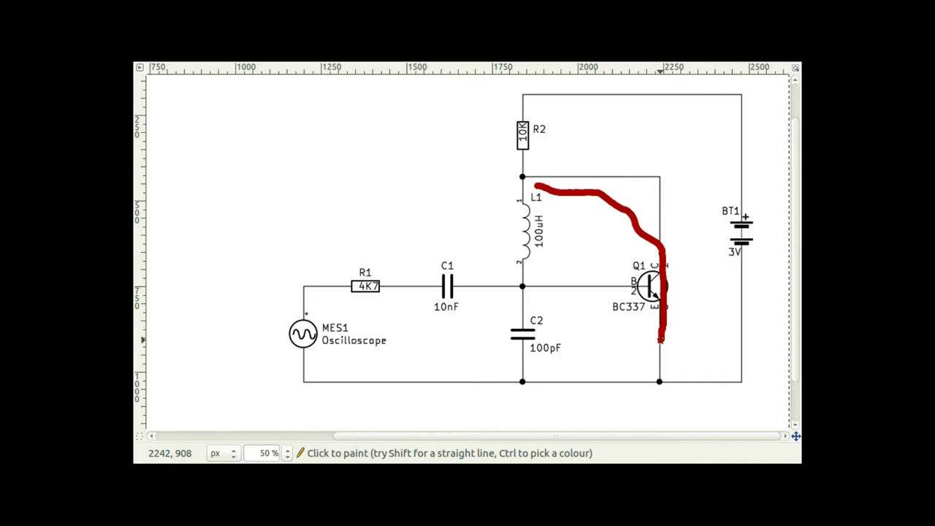
key("ctrl+z")
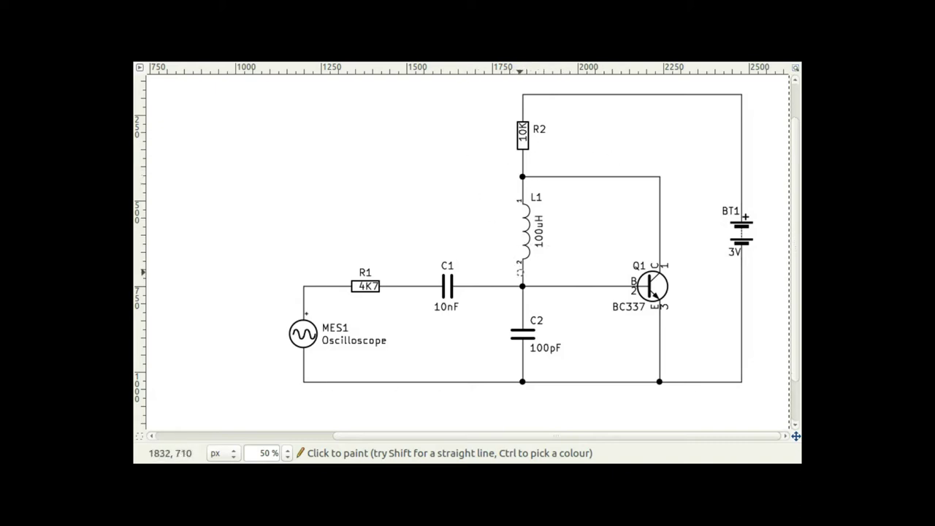
left_click_drag(502, 302, 501, 367)
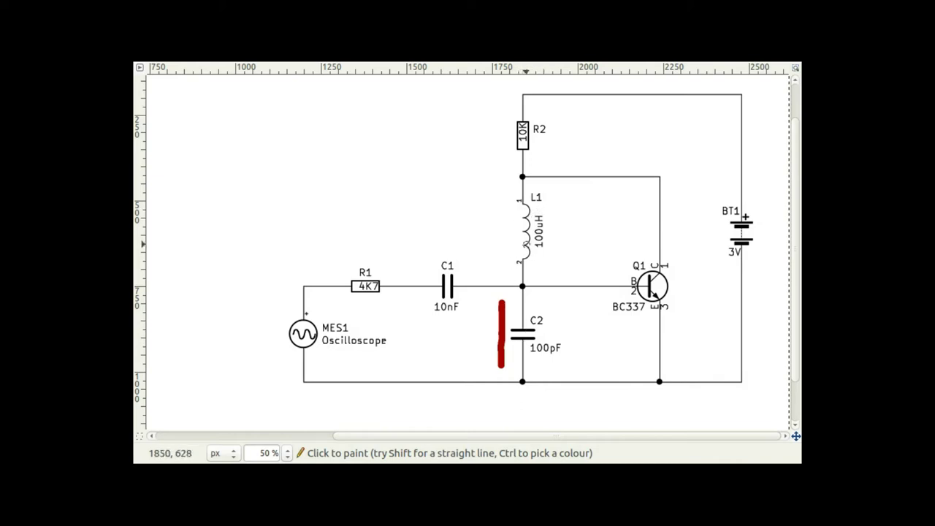
mouse_move(512, 267)
left_mouse_down()
mouse_move(510, 194)
mouse_move(500, 192)
mouse_move(500, 213)
mouse_move(508, 190)
mouse_move(519, 220)
left_mouse_up()
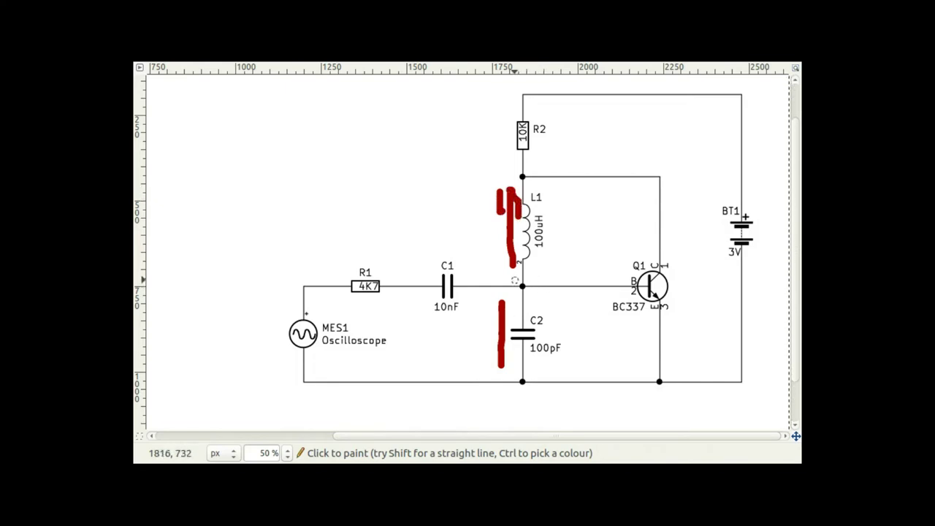
mouse_move(547, 281)
left_mouse_down()
mouse_move(517, 297)
mouse_move(630, 284)
left_mouse_up()
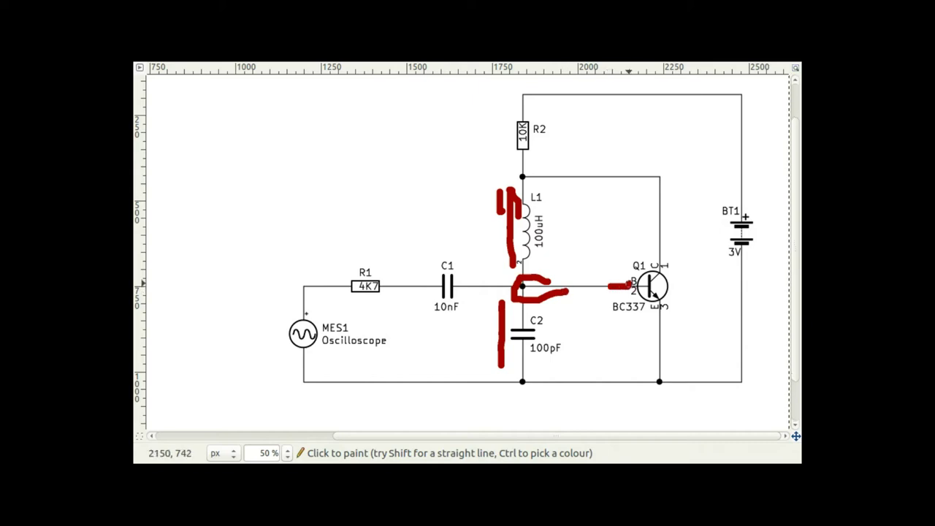
key("ctrl+z")
key("ctrl+z")
key("ctrl+z")
key("ctrl+z")
key("ctrl+z")
key("ctrl+z")
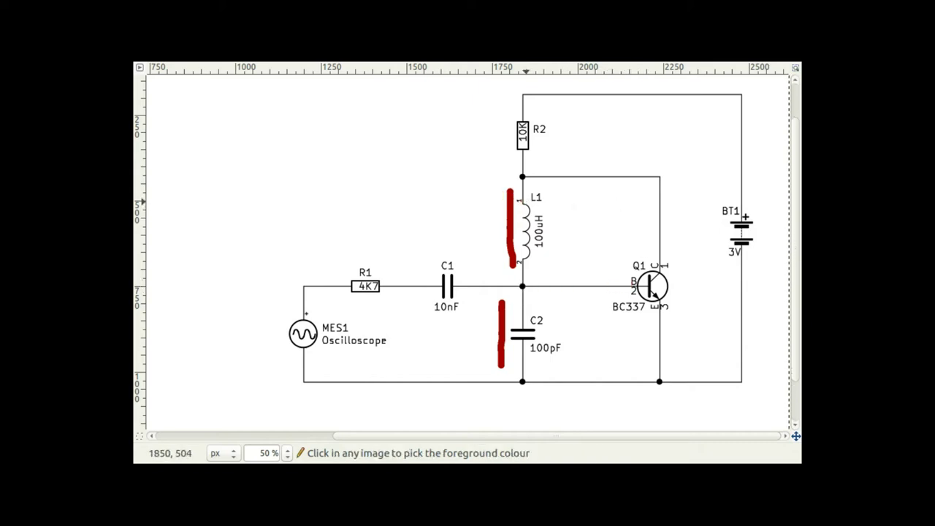
left_click_drag(532, 213, 539, 260)
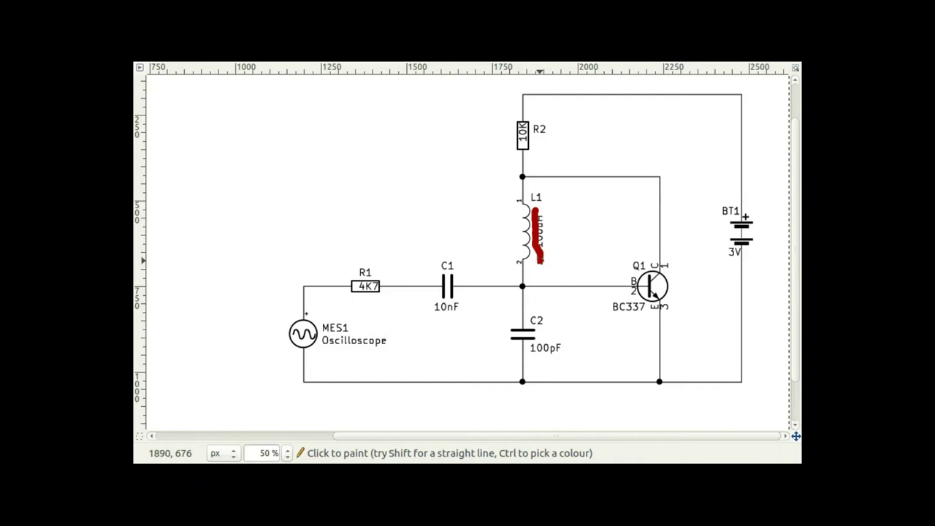
left_click(499, 326)
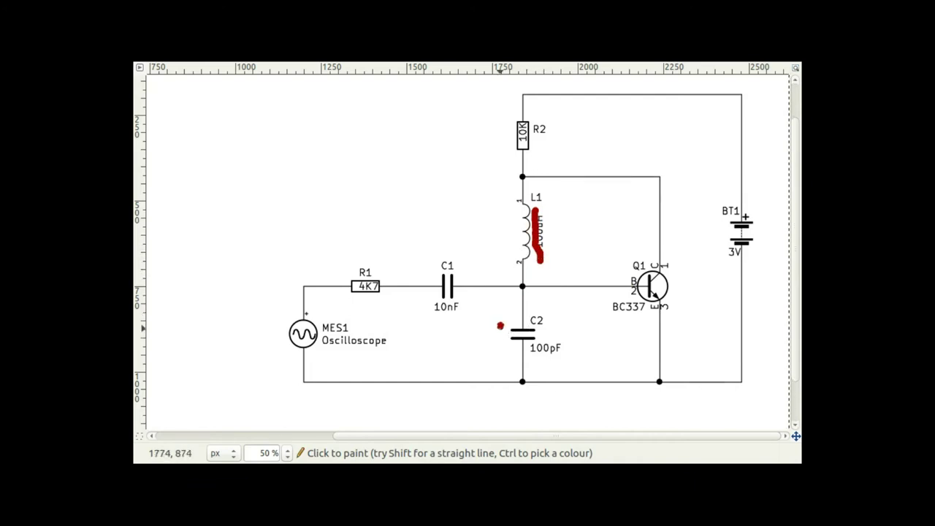
mouse_move(502, 332)
left_mouse_down()
mouse_move(497, 306)
mouse_move(495, 339)
left_mouse_up()
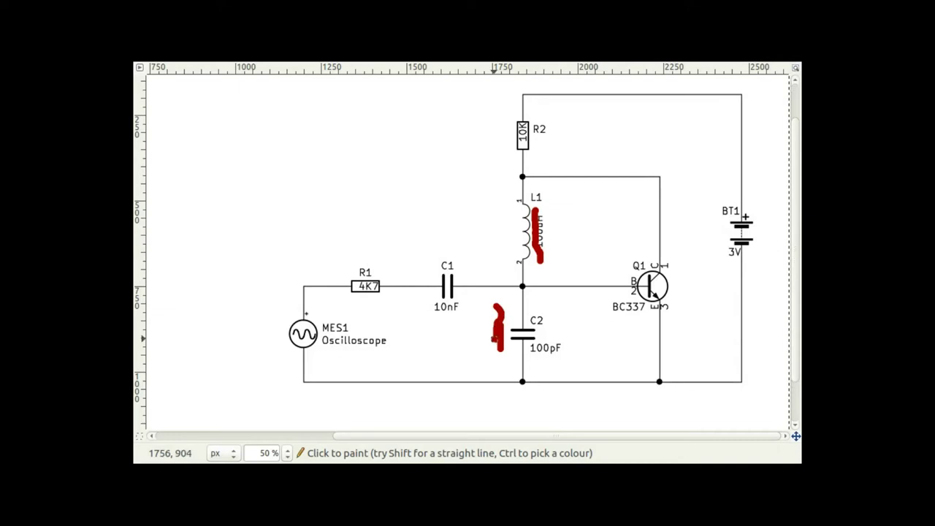
left_click_drag(500, 302, 510, 317)
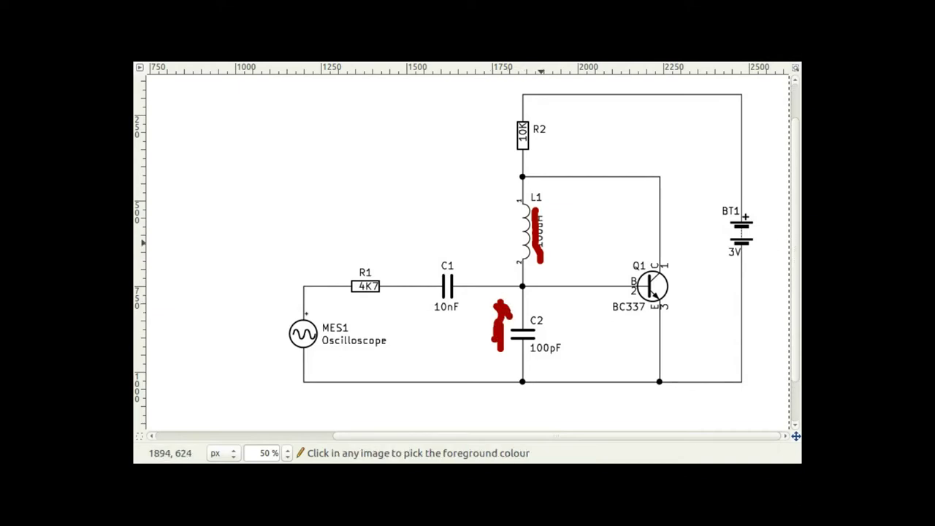
key("ctrl+z")
key("ctrl+z")
key("ctrl+z")
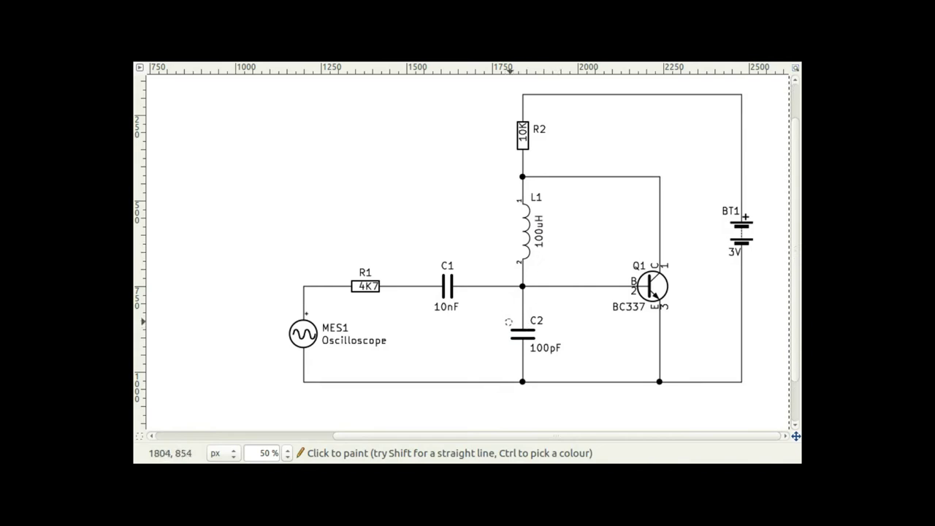
mouse_move(561, 208)
left_mouse_down()
mouse_move(545, 255)
mouse_move(571, 216)
left_mouse_up()
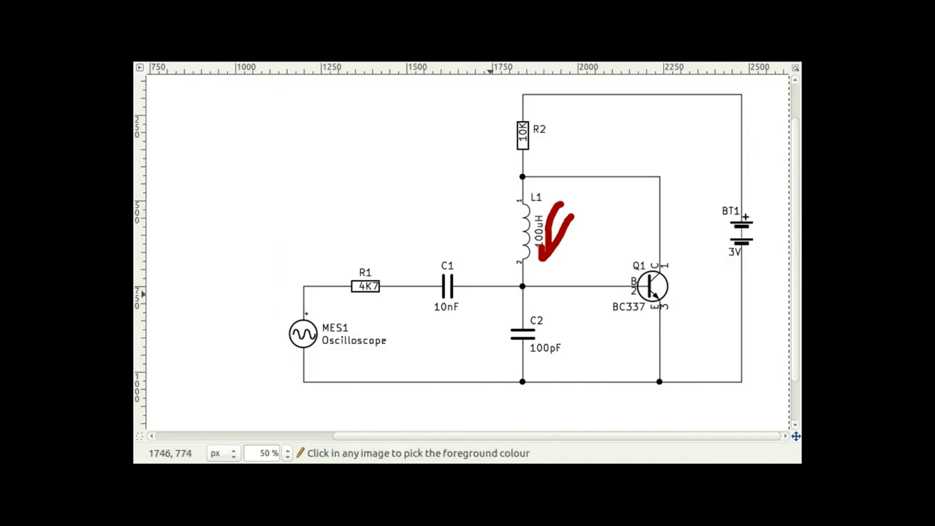
key("ctrl+z")
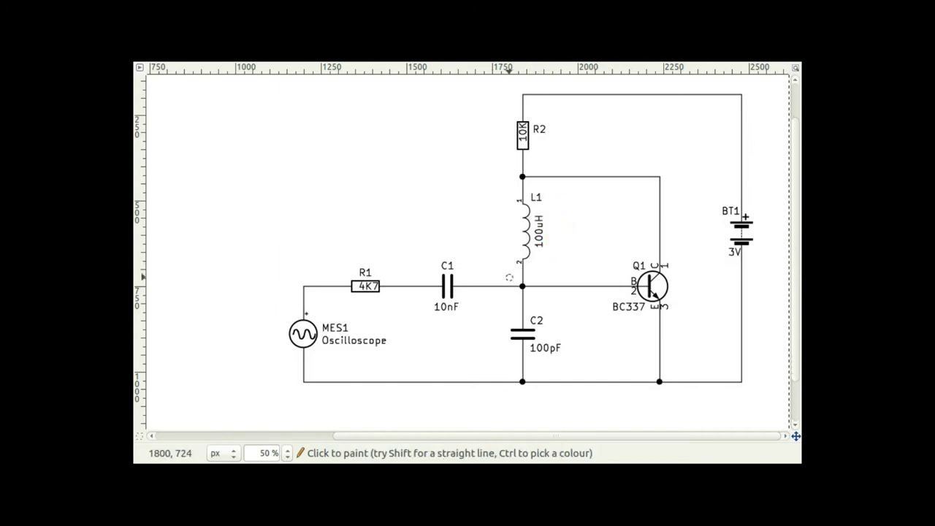
mouse_move(510, 272)
left_mouse_down()
mouse_move(446, 217)
mouse_move(361, 237)
mouse_move(333, 264)
mouse_move(341, 300)
mouse_move(434, 314)
mouse_move(495, 277)
left_mouse_up()
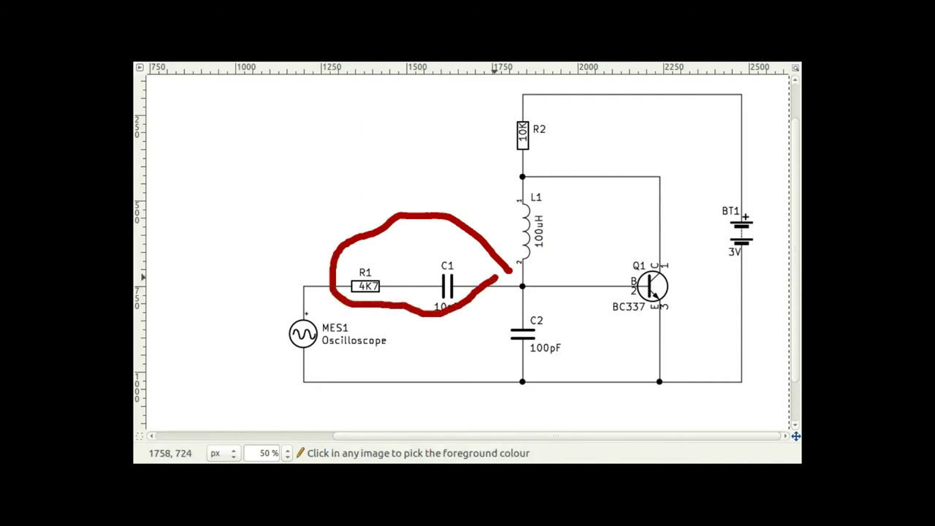
key("ctrl+z")
Paint red marks over the 10nF label, C1–L1 junction, R1 4K7 and MES1, then undo them all.
left_click_drag(472, 318, 421, 307)
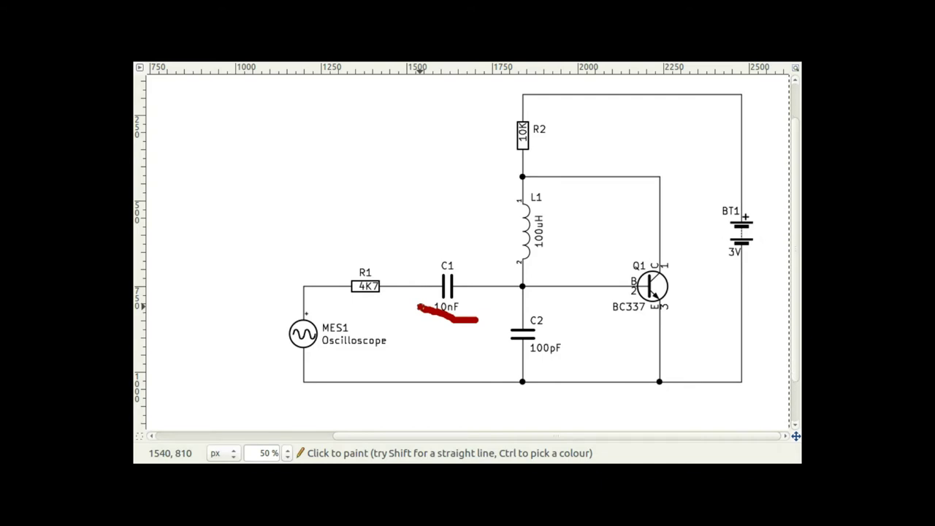
mouse_move(506, 288)
left_mouse_down()
mouse_move(477, 279)
mouse_move(498, 292)
left_mouse_up()
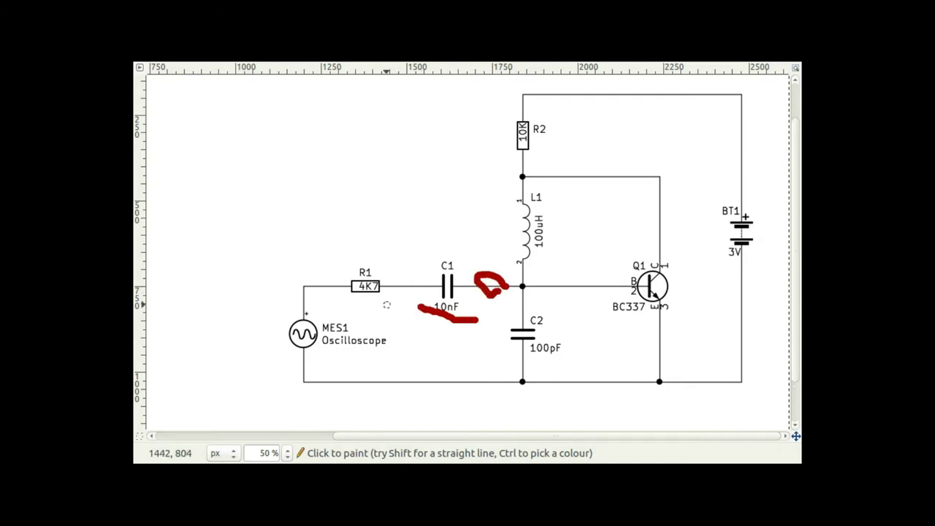
left_click_drag(389, 306, 345, 301)
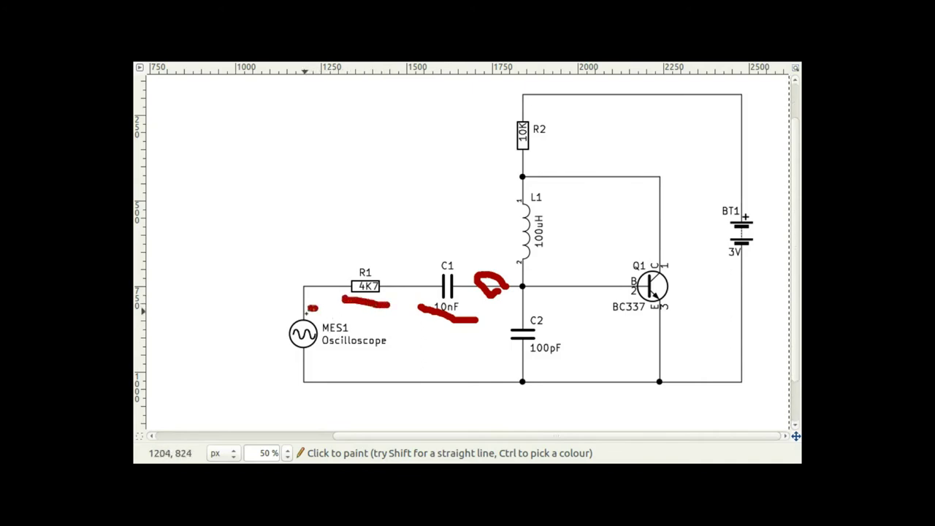
mouse_move(310, 308)
left_mouse_down()
mouse_move(265, 369)
mouse_move(398, 368)
mouse_move(405, 332)
mouse_move(300, 320)
left_mouse_up()
key("ctrl+z")
key("ctrl+z")
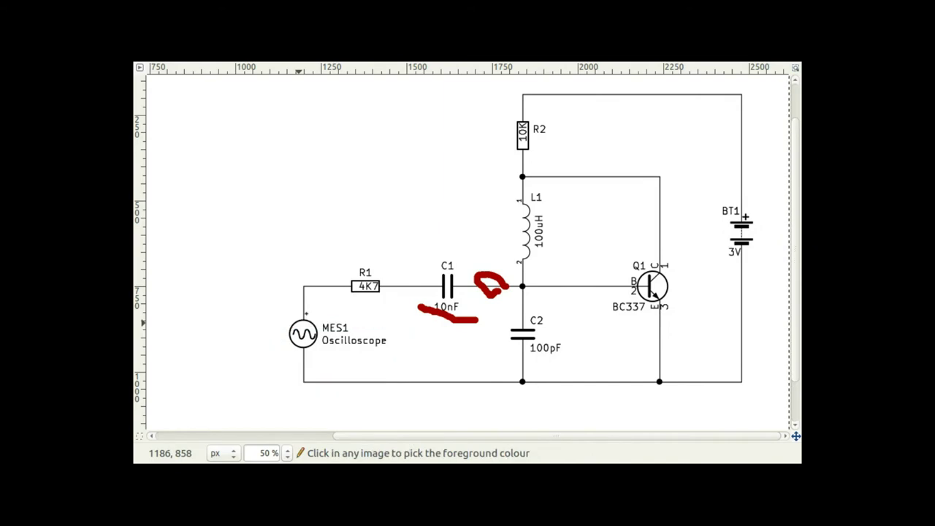
key("ctrl+z")
key("ctrl+z")
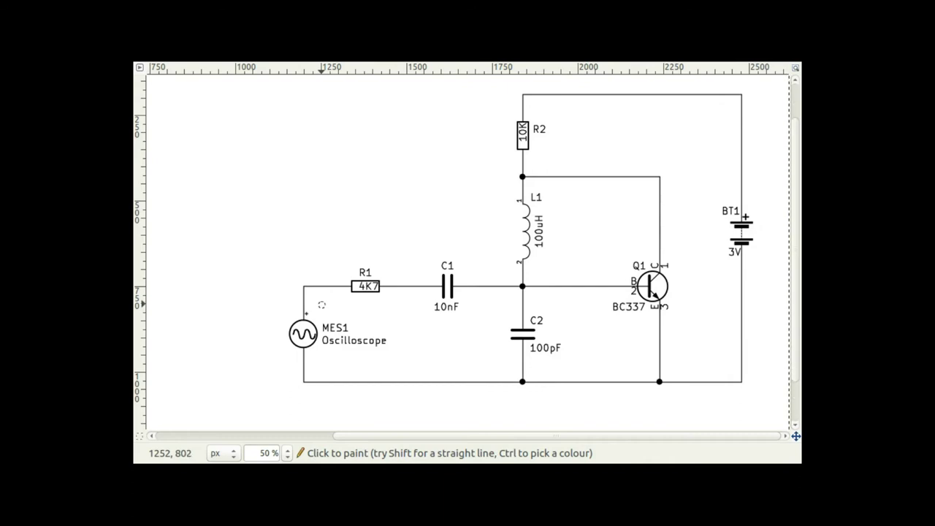
mouse_move(322, 305)
left_mouse_down()
mouse_move(295, 308)
mouse_move(278, 323)
mouse_move(323, 363)
mouse_move(410, 349)
mouse_move(390, 309)
mouse_move(303, 315)
left_mouse_up()
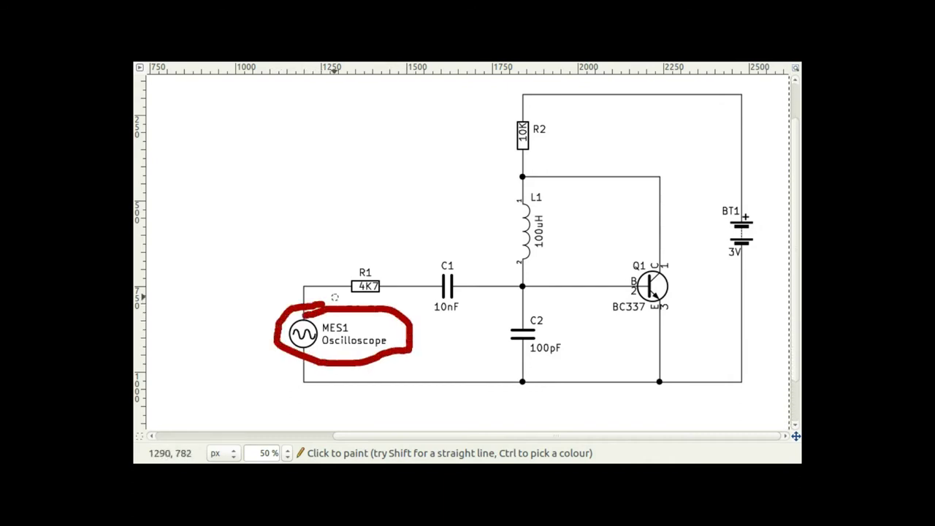
key("ctrl+z")
mouse_move(342, 244)
left_mouse_down()
mouse_move(342, 294)
mouse_move(419, 321)
mouse_move(489, 308)
mouse_move(464, 254)
mouse_move(345, 250)
left_mouse_up()
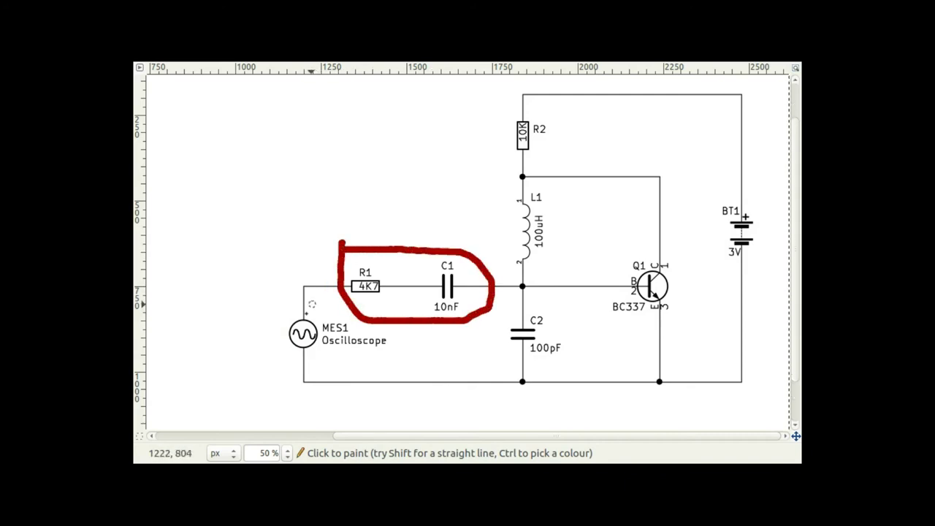
key("ctrl+z")
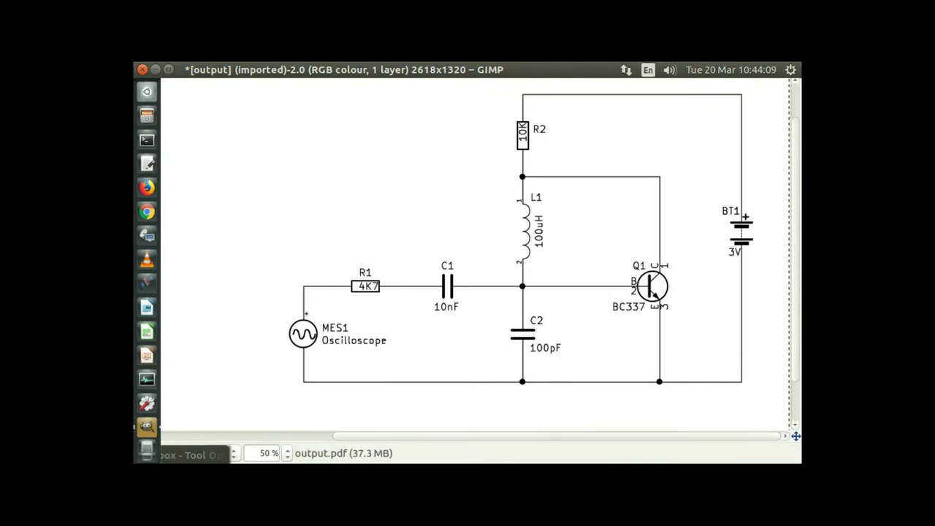
Scroll left to the R3/L2/C3 circuit, circle L2 and C3 in red, then undo the circles.
left_click_drag(555, 435, 380, 435)
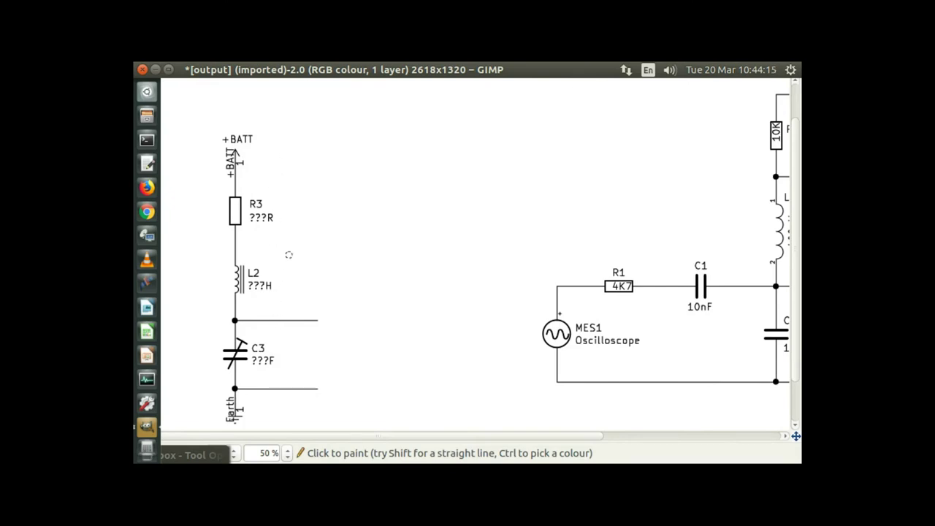
mouse_move(292, 254)
left_mouse_down()
mouse_move(273, 299)
mouse_move(233, 309)
mouse_move(205, 267)
mouse_move(276, 242)
mouse_move(298, 261)
left_mouse_up()
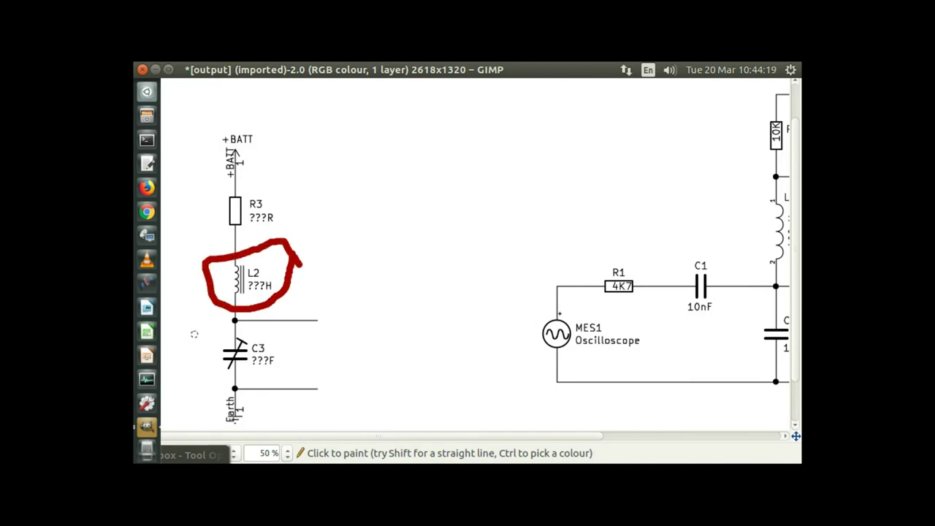
mouse_move(196, 329)
left_mouse_down()
mouse_move(281, 340)
mouse_move(284, 369)
mouse_move(199, 349)
left_mouse_up()
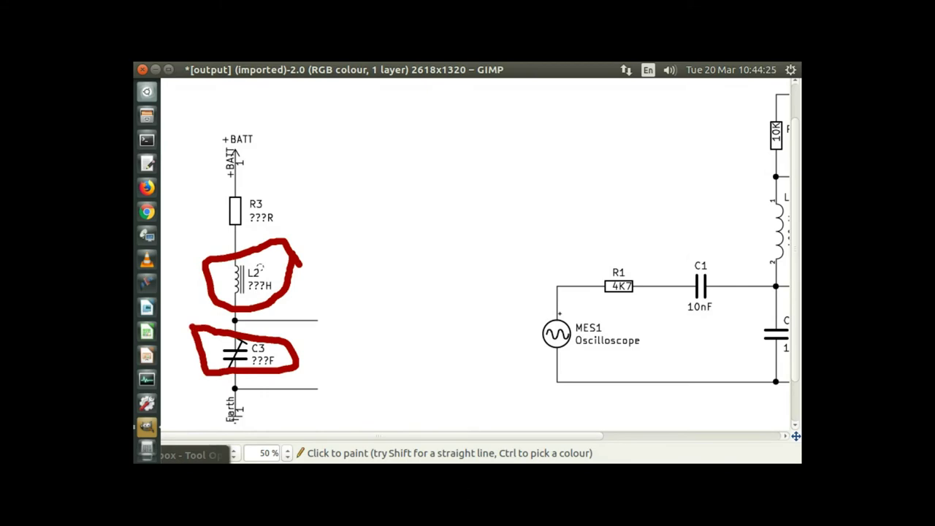
key("ctrl+z")
key("ctrl+z")
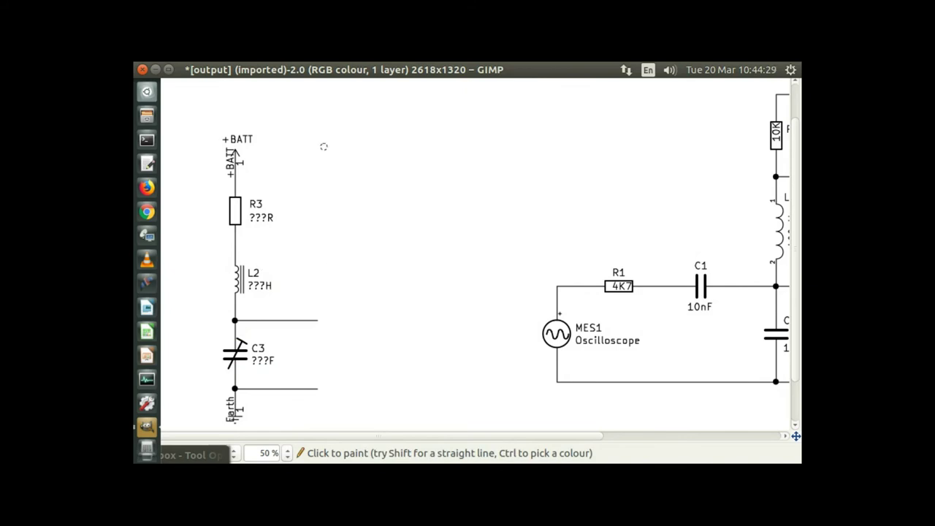
Draw red L-shaped axes, redo a misdrawn curve as a second hump, and loop inductor L2.
mouse_move(324, 145)
left_mouse_down()
mouse_move(321, 264)
mouse_move(603, 273)
left_mouse_up()
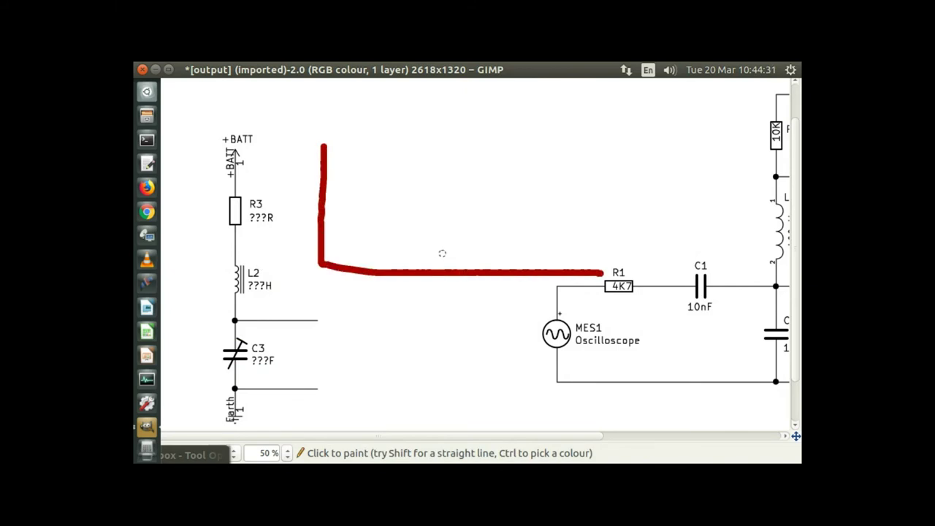
mouse_move(346, 236)
left_mouse_down()
mouse_move(377, 228)
mouse_move(402, 152)
mouse_move(426, 150)
mouse_move(448, 174)
mouse_move(465, 232)
mouse_move(501, 246)
mouse_move(541, 238)
mouse_move(550, 204)
mouse_move(528, 149)
mouse_move(565, 145)
mouse_move(585, 243)
left_mouse_up()
key("ctrl+z")
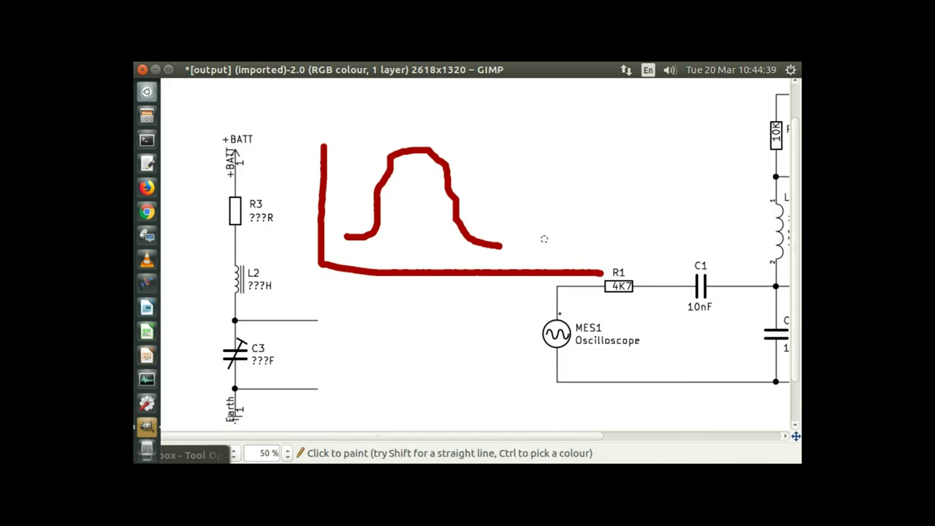
mouse_move(518, 238)
left_mouse_down()
mouse_move(555, 234)
mouse_move(592, 165)
mouse_move(611, 153)
mouse_move(629, 164)
mouse_move(640, 228)
mouse_move(665, 248)
left_mouse_up()
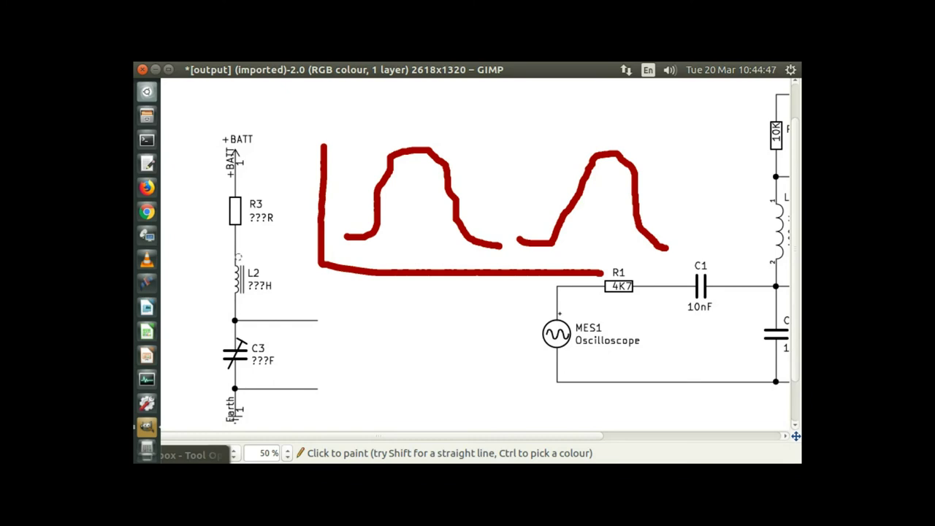
mouse_move(222, 252)
left_mouse_down()
mouse_move(245, 302)
mouse_move(217, 231)
left_mouse_up()
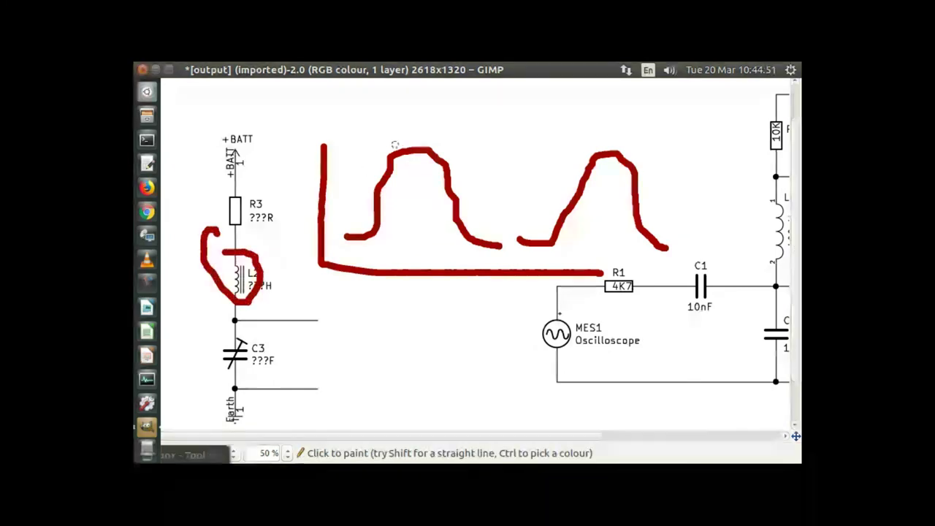
Hand-write MW and LW above the humps and overlay the MW hump with vertical and crossing strokes.
mouse_move(387, 108)
left_mouse_down()
mouse_move(388, 130)
mouse_move(388, 109)
mouse_move(404, 119)
mouse_move(418, 111)
mouse_move(419, 129)
mouse_move(457, 129)
mouse_move(484, 107)
left_mouse_up()
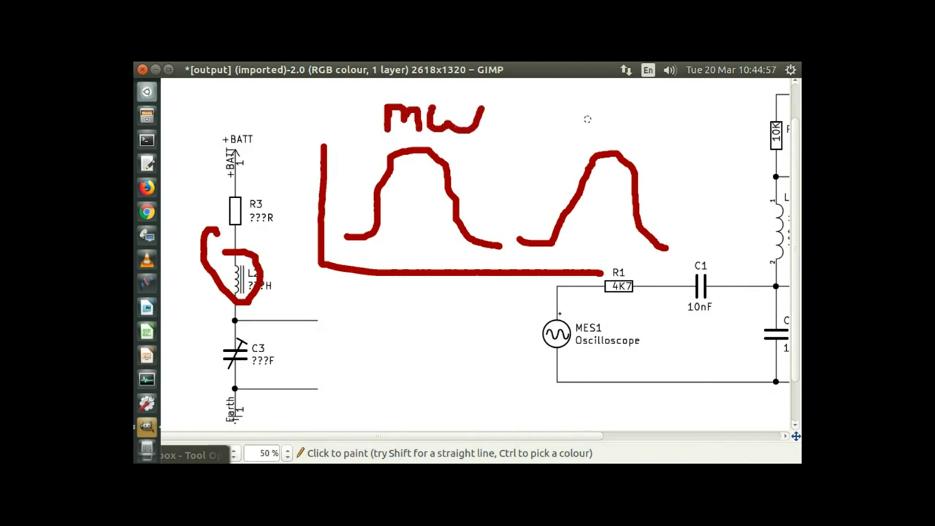
mouse_move(576, 108)
left_mouse_down()
mouse_move(590, 134)
mouse_move(632, 134)
mouse_move(638, 118)
mouse_move(646, 136)
mouse_move(673, 99)
left_mouse_up()
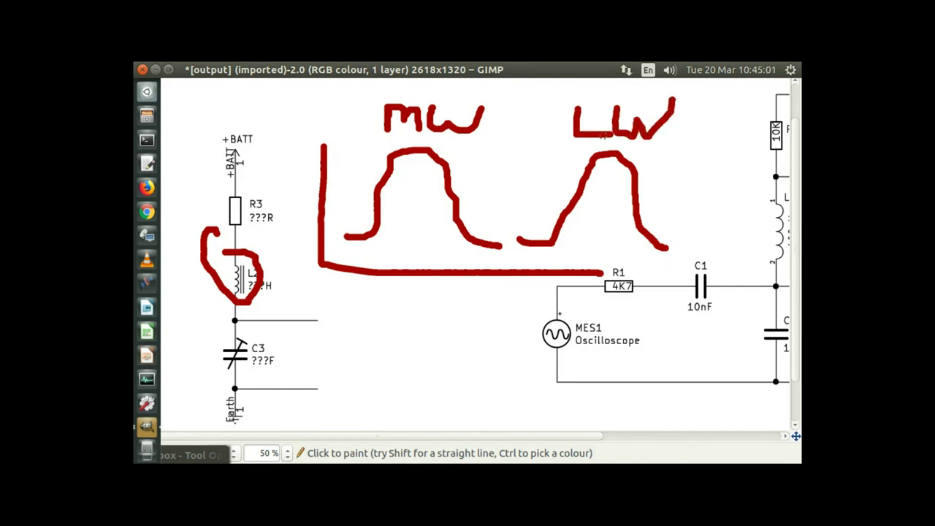
left_click_drag(393, 135, 393, 252)
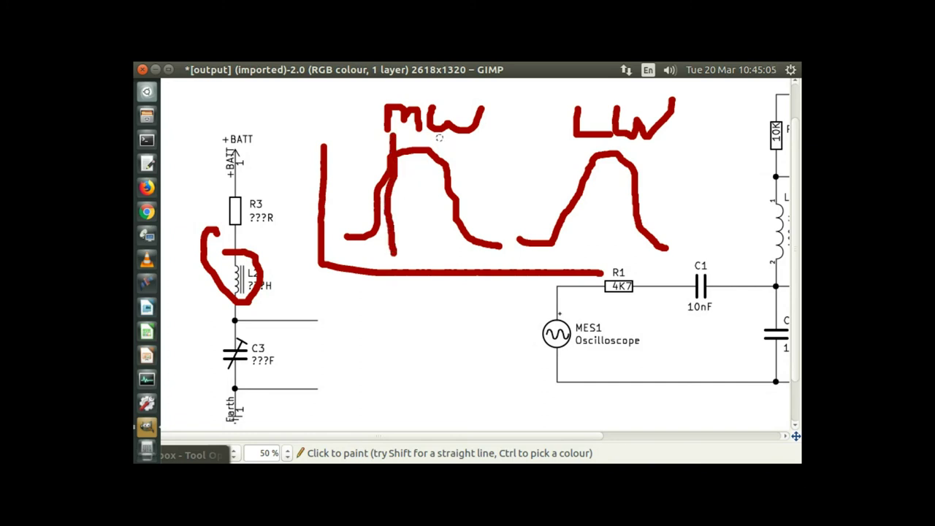
left_click_drag(439, 137, 440, 257)
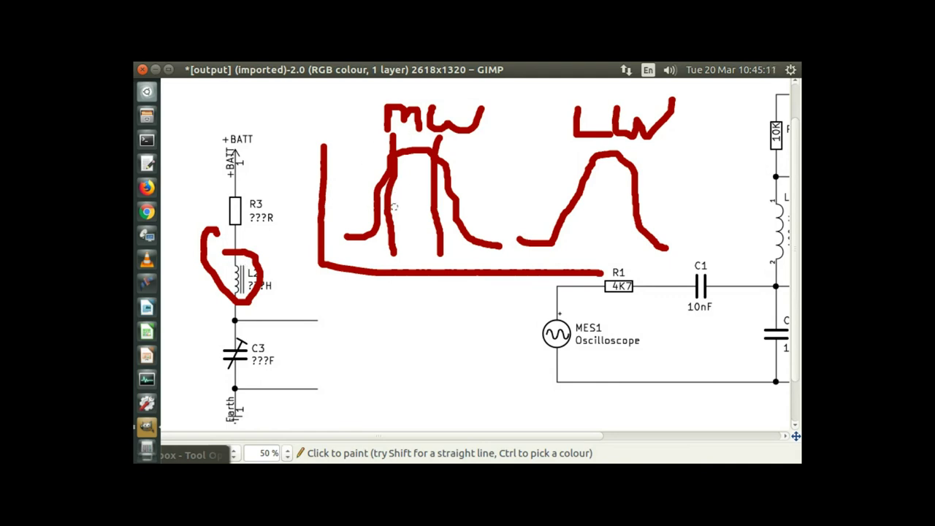
left_click_drag(392, 219, 424, 219)
mouse_move(393, 147)
left_mouse_down()
mouse_move(453, 154)
mouse_move(488, 223)
left_mouse_up()
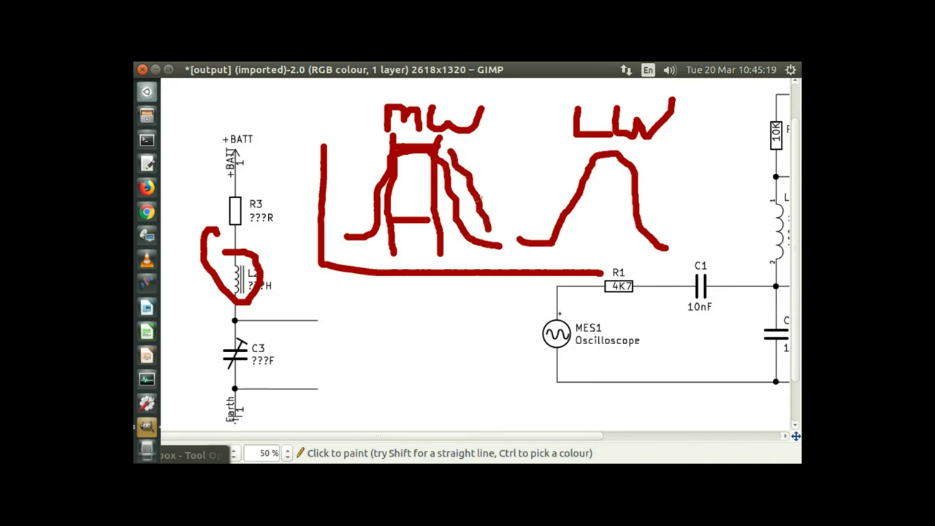
mouse_move(384, 145)
left_mouse_down()
mouse_move(367, 209)
mouse_move(352, 222)
left_mouse_up()
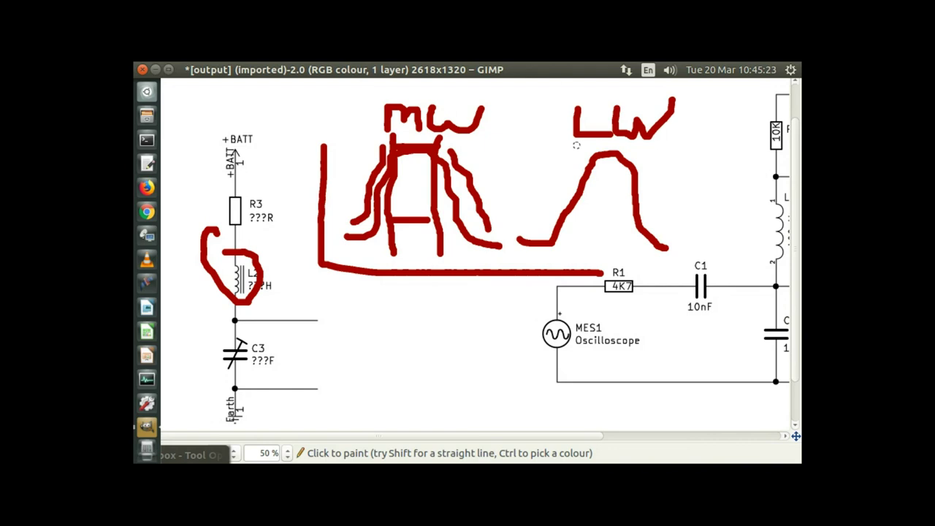
Overlay the LW hump with two vertical lines, a top line and strokes on both sides.
left_click_drag(578, 138, 578, 254)
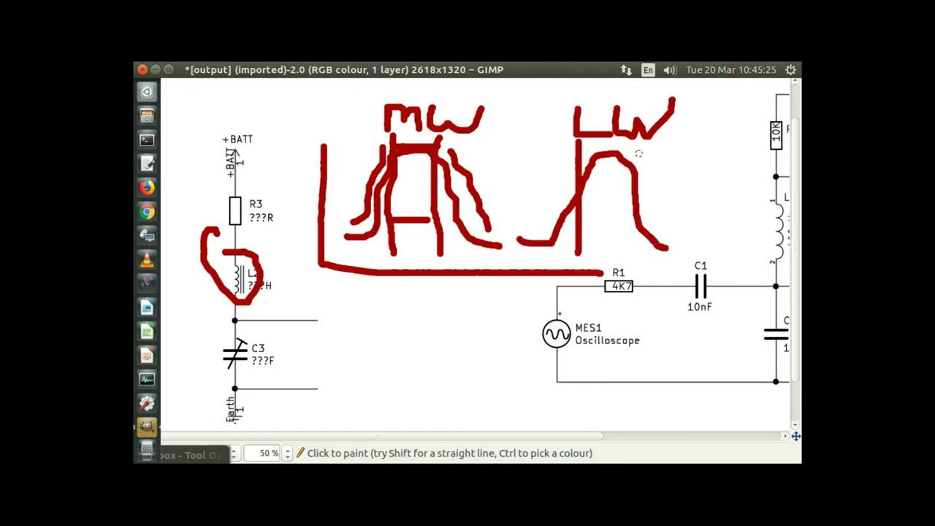
left_click_drag(626, 142, 624, 246)
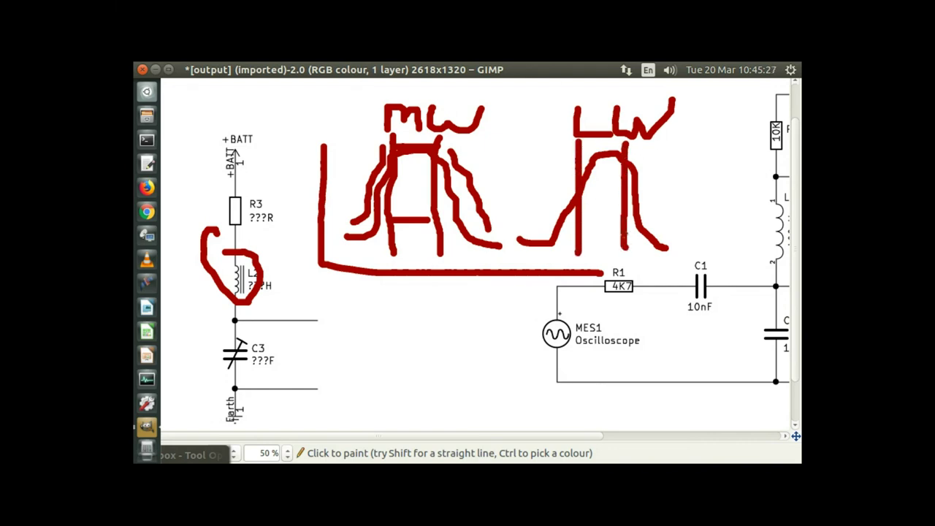
left_click_drag(580, 153, 615, 154)
left_click_drag(565, 147, 539, 216)
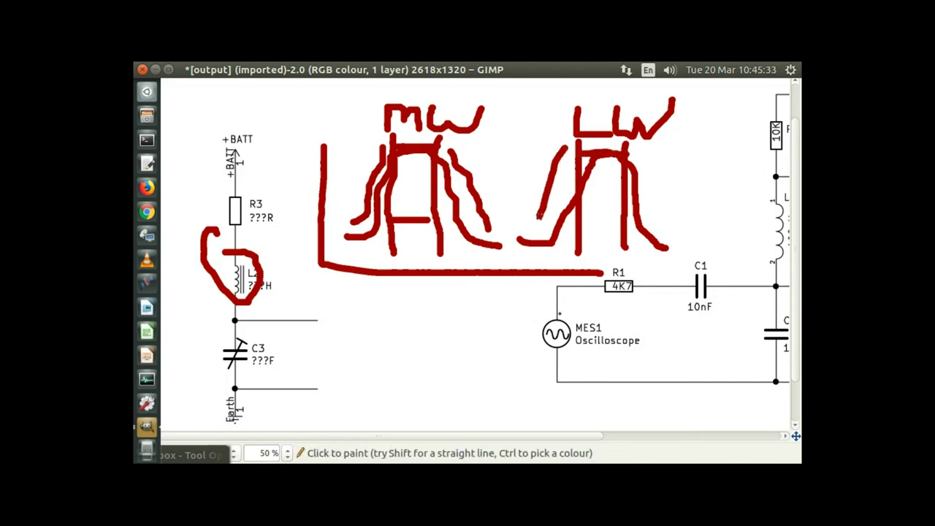
mouse_move(646, 158)
left_mouse_down()
mouse_move(649, 228)
mouse_move(687, 226)
left_mouse_up()
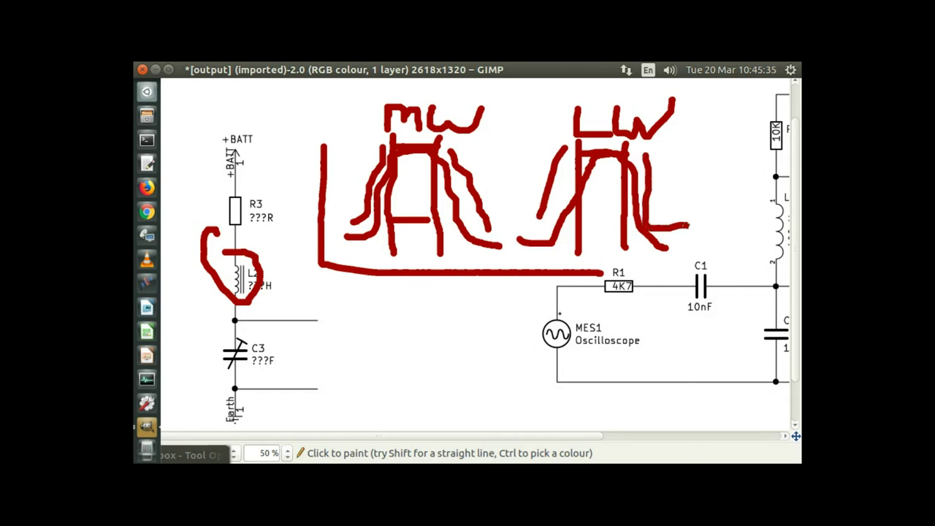